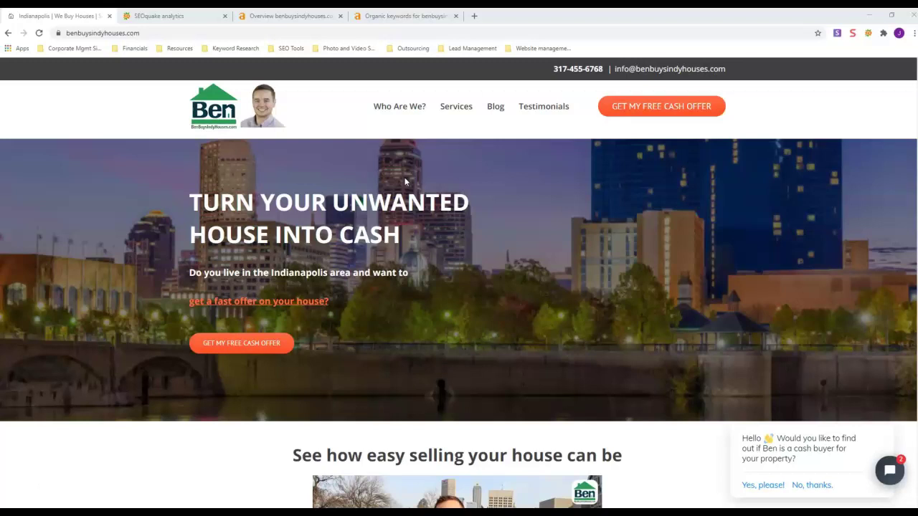
Step: Scroll through the benbuysindyhouses.com homepage to review its content
scroll(469, 330, "down", 3)
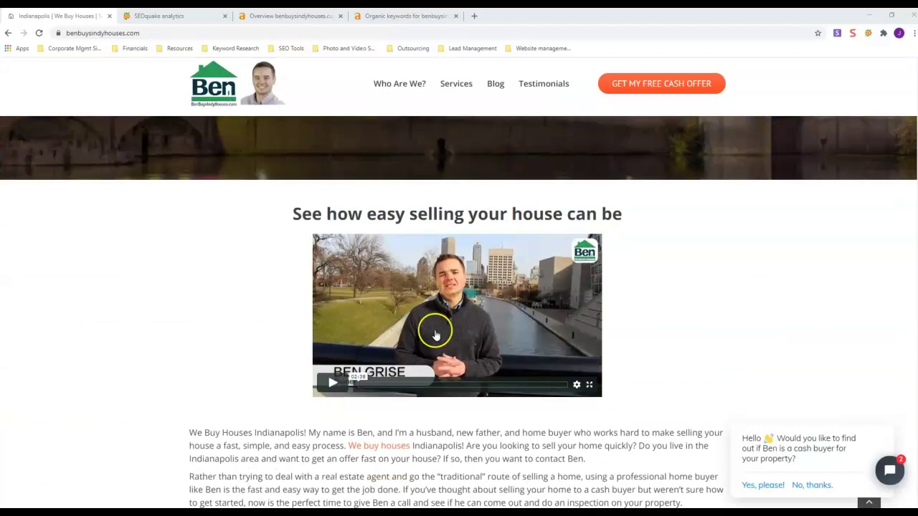
scroll(381, 309, "down", 2)
scroll(352, 308, "down", 1)
scroll(430, 298, "down", 1)
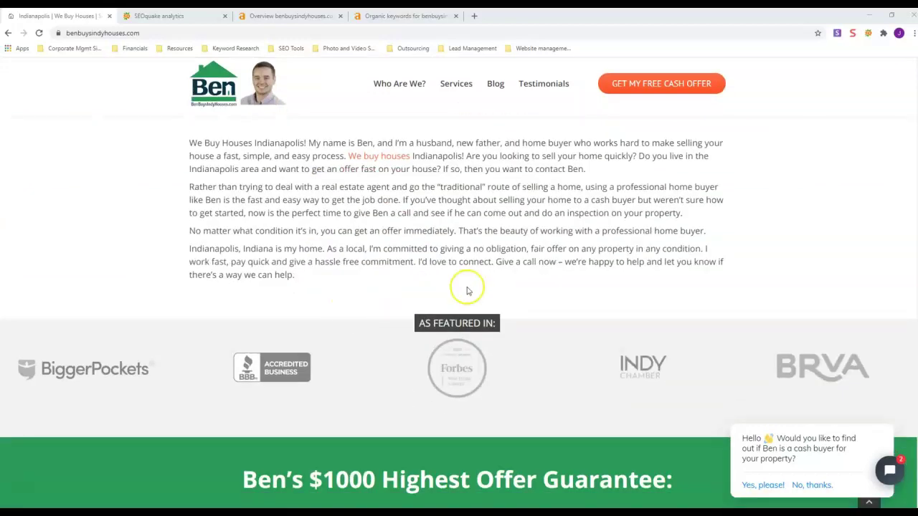
scroll(402, 294, "down", 2)
scroll(369, 312, "down", 2)
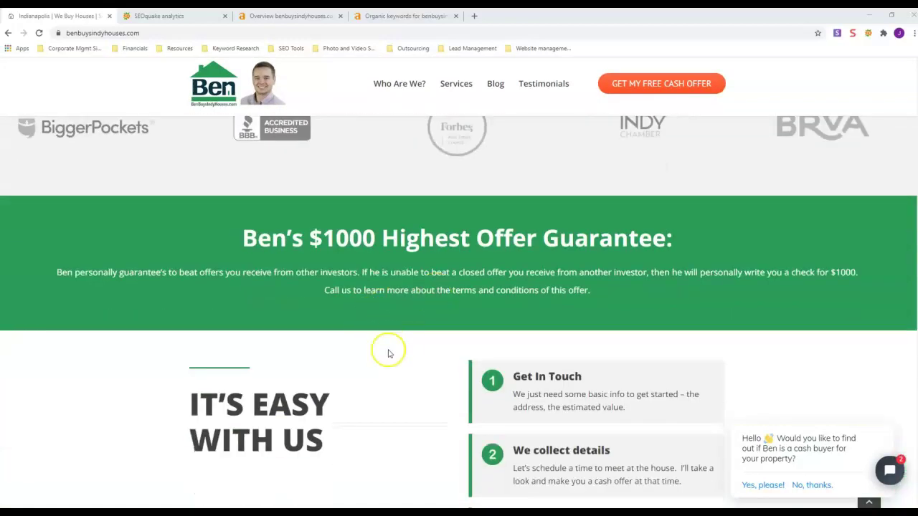
scroll(380, 341, "down", 2)
scroll(380, 328, "down", 1)
scroll(381, 327, "down", 2)
scroll(409, 337, "up", 2)
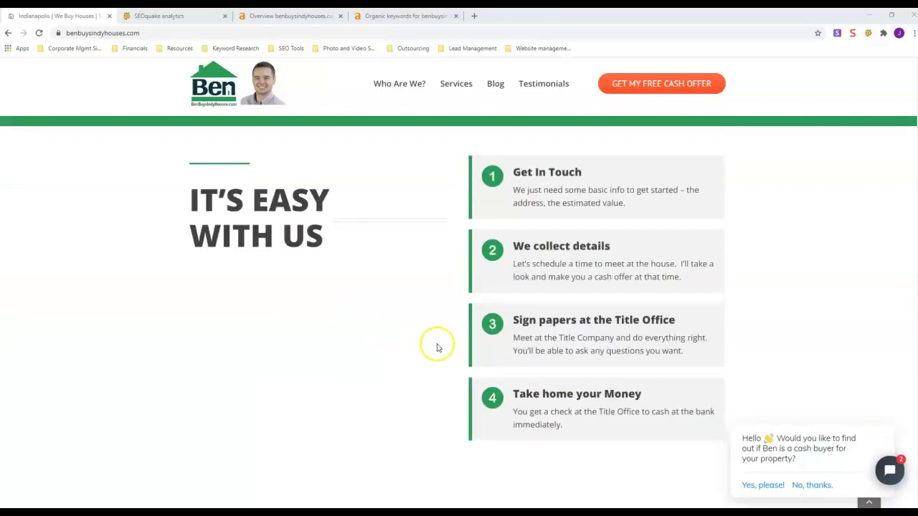
scroll(402, 323, "up", 1)
scroll(707, 301, "down", 1)
scroll(574, 294, "down", 2)
scroll(430, 309, "down", 2)
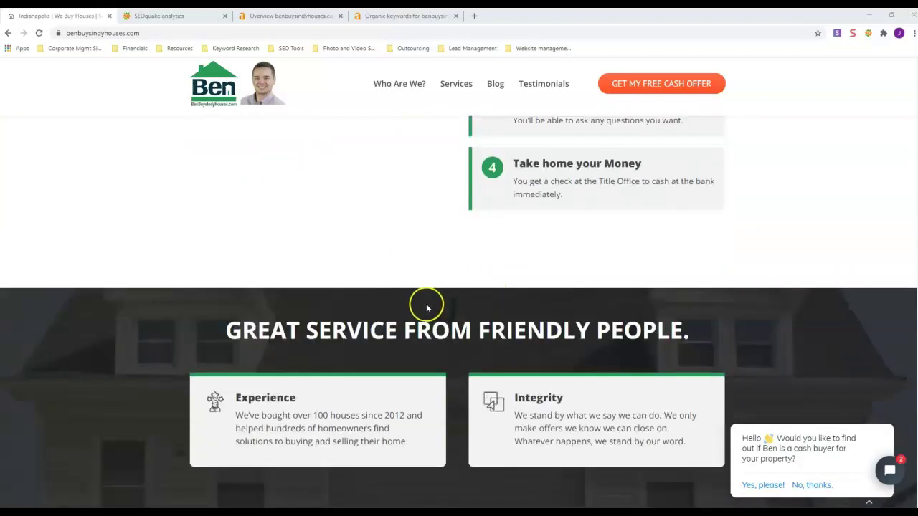
scroll(416, 311, "down", 3)
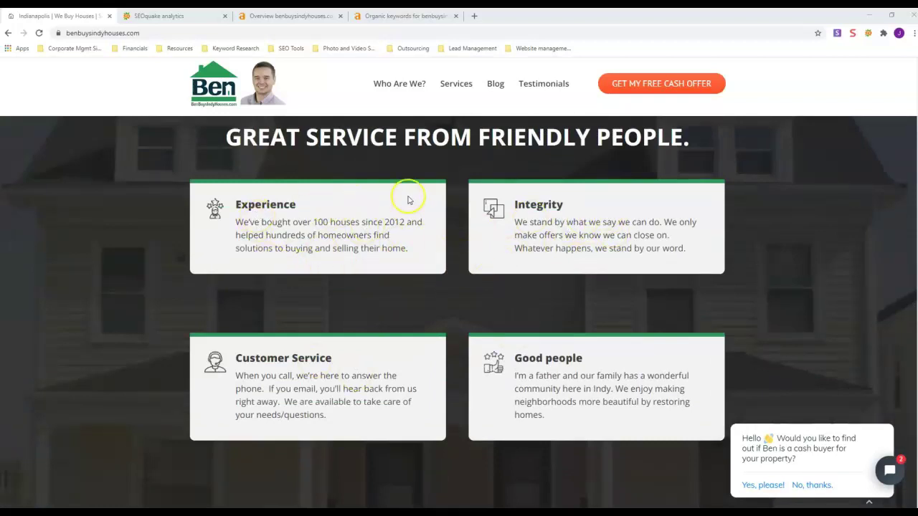
scroll(481, 237, "down", 2)
scroll(444, 251, "down", 2)
scroll(380, 272, "down", 1)
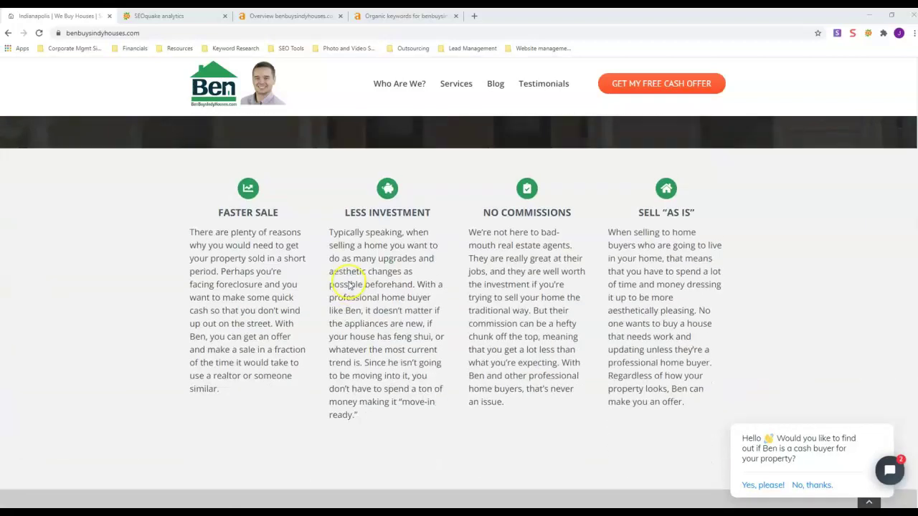
scroll(327, 300, "down", 3)
scroll(452, 283, "down", 2)
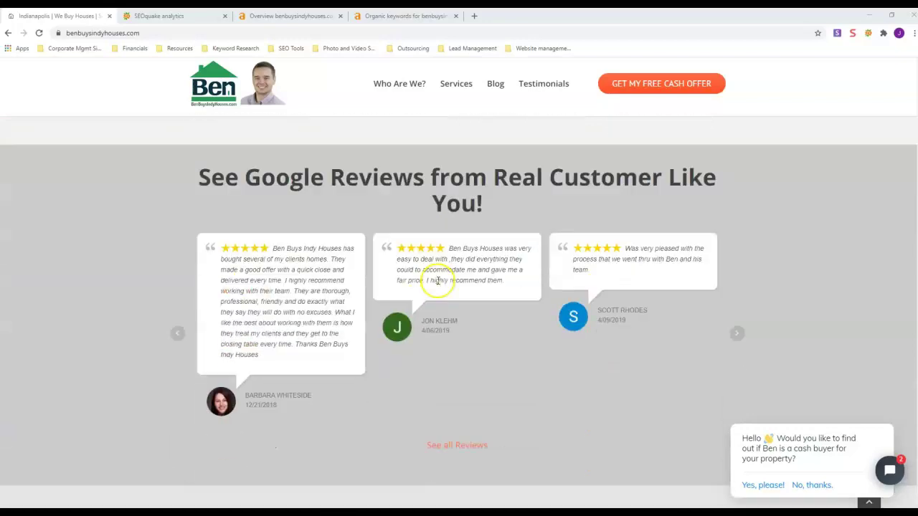
scroll(436, 280, "up", 2)
scroll(436, 281, "up", 4)
scroll(436, 281, "up", 4)
scroll(436, 281, "up", 4)
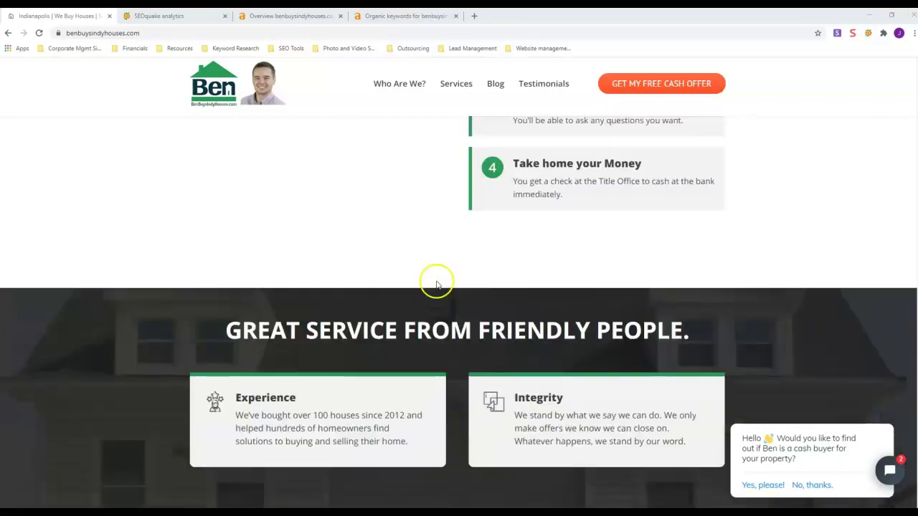
scroll(437, 281, "up", 3)
scroll(436, 281, "up", 4)
scroll(436, 281, "up", 2)
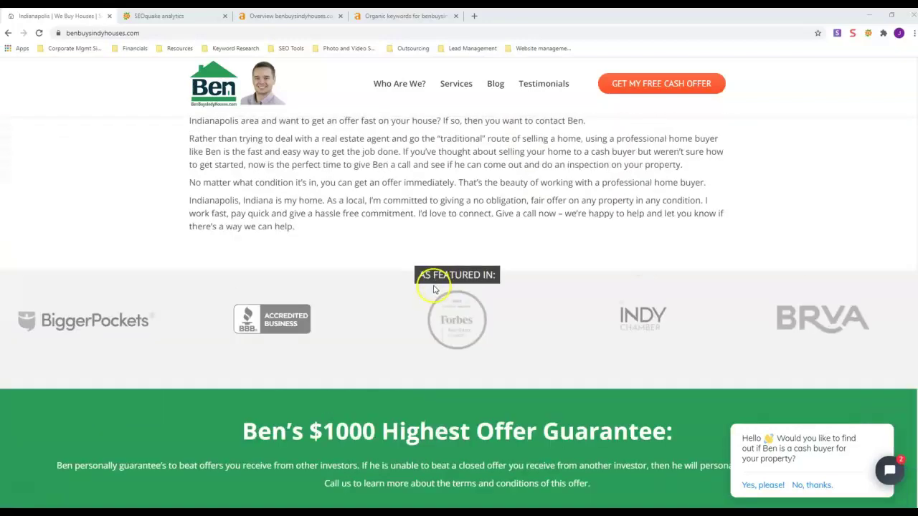
scroll(435, 294, "up", 2)
scroll(438, 305, "up", 2)
scroll(440, 308, "up", 2)
scroll(445, 310, "up", 2)
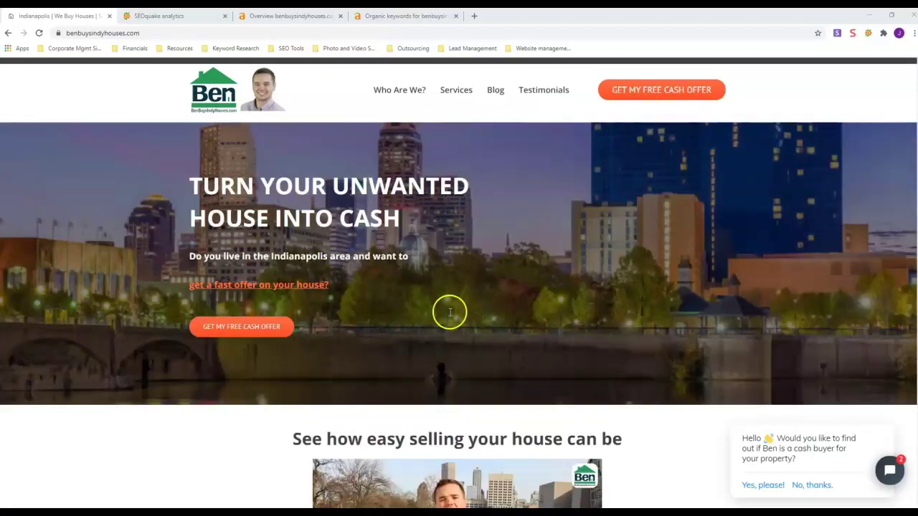
scroll(450, 313, "up", 1)
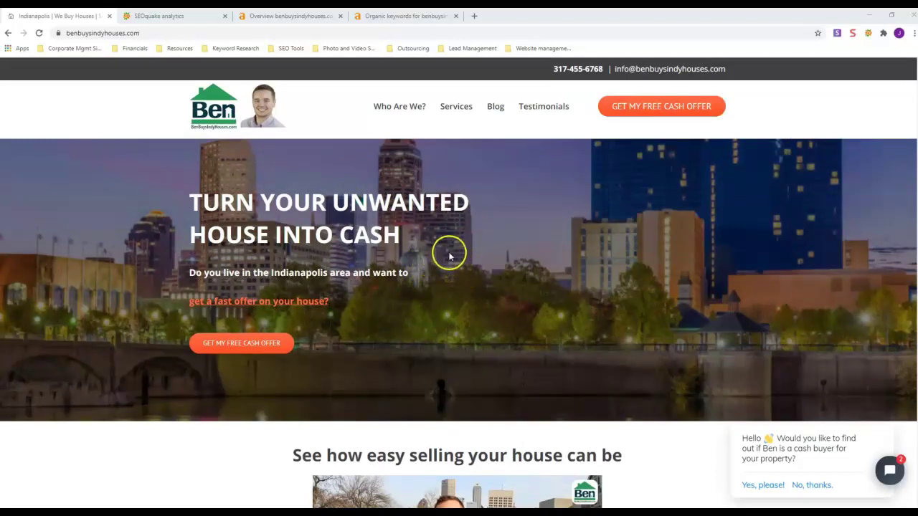
scroll(451, 257, "down", 2)
scroll(401, 253, "down", 2)
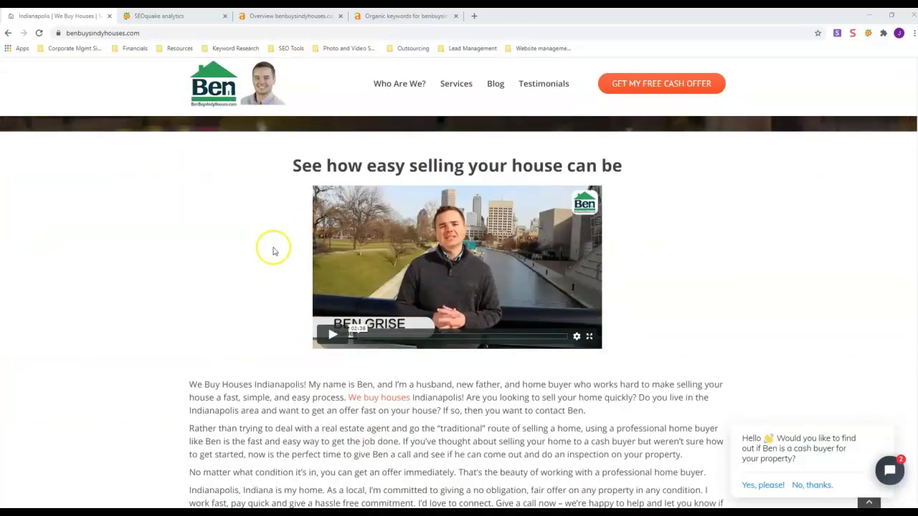
scroll(271, 251, "down", 3)
scroll(272, 251, "down", 3)
scroll(273, 253, "down", 3)
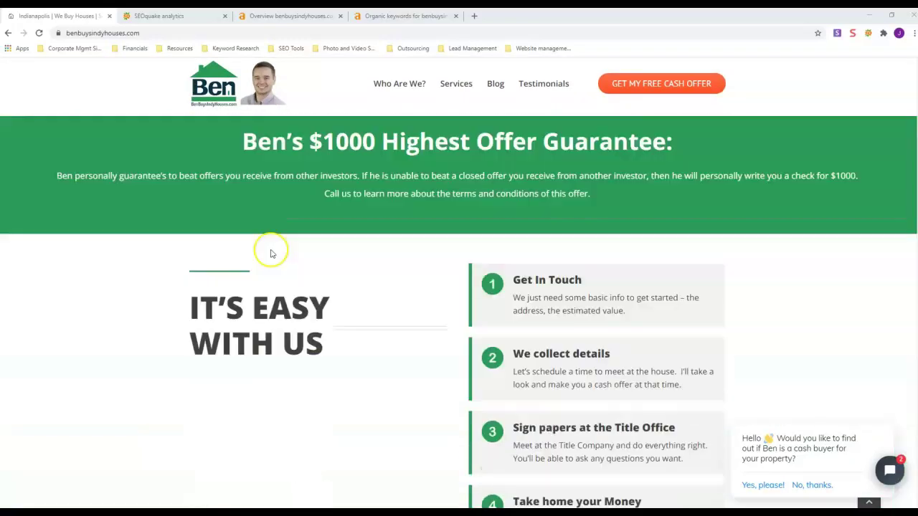
scroll(274, 254, "down", 1)
scroll(273, 253, "down", 3)
scroll(273, 253, "down", 3)
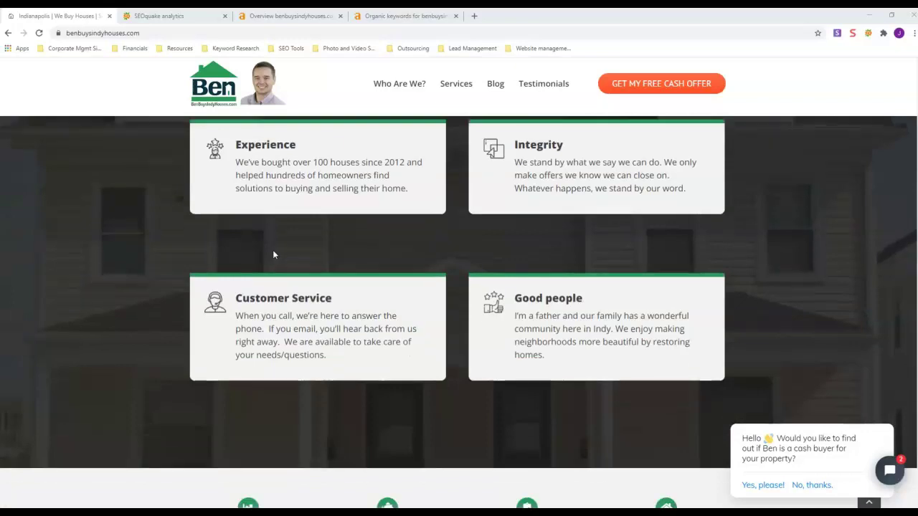
scroll(273, 254, "down", 3)
scroll(273, 255, "down", 3)
scroll(273, 255, "down", 3)
scroll(274, 255, "down", 3)
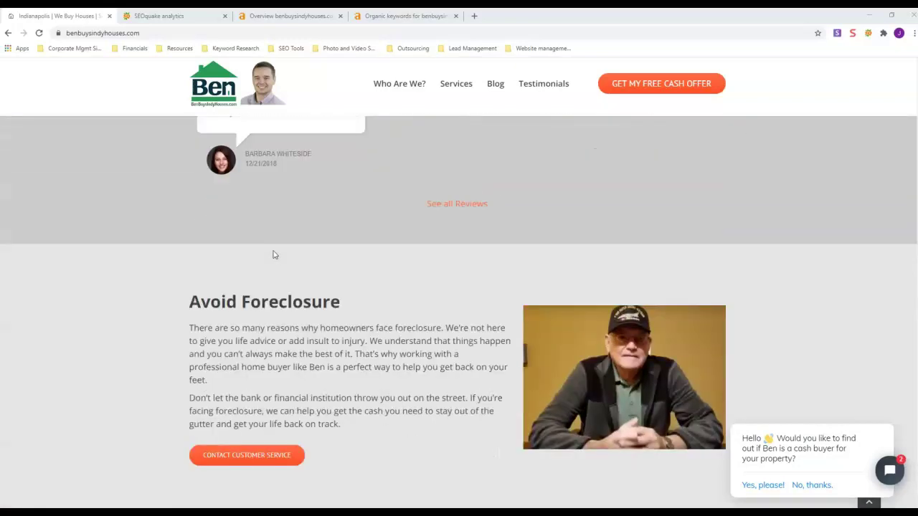
scroll(273, 254, "down", 4)
scroll(273, 255, "down", 4)
scroll(273, 255, "down", 3)
scroll(273, 255, "down", 4)
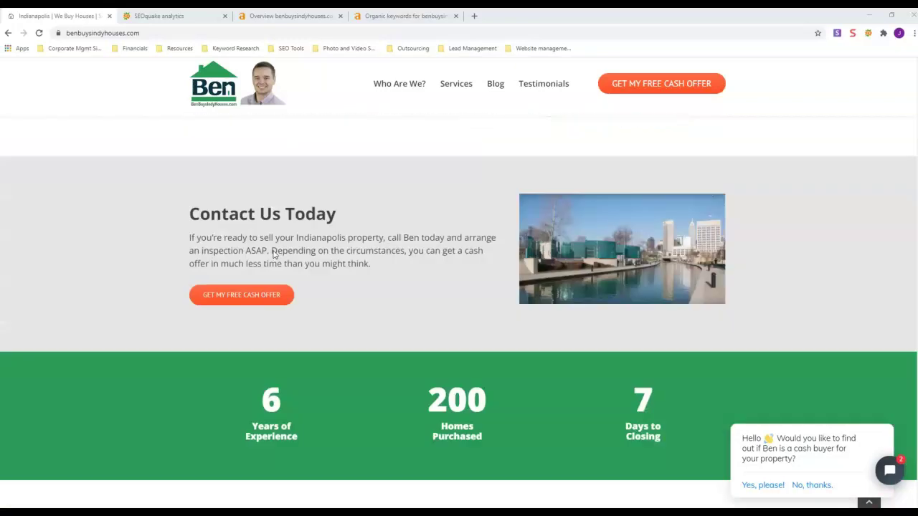
scroll(274, 254, "down", 3)
scroll(340, 283, "up", 2)
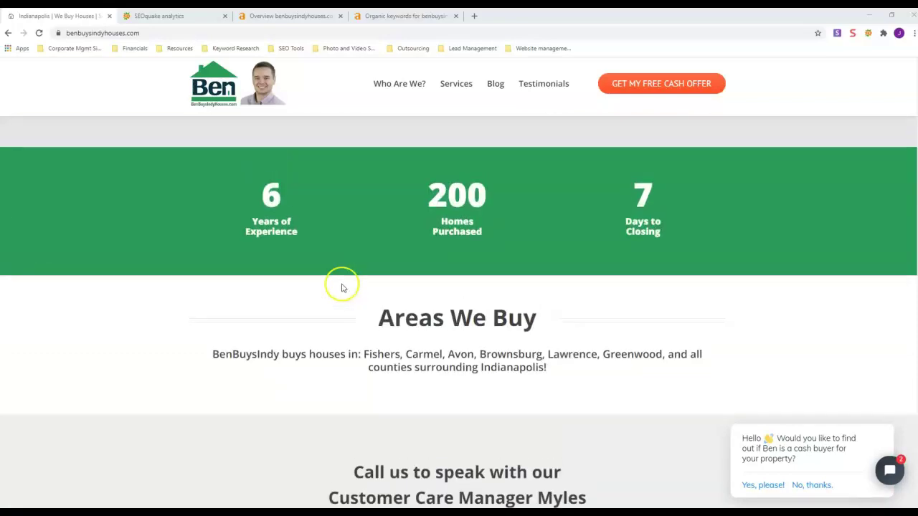
scroll(340, 287, "up", 3)
scroll(340, 287, "up", 3)
scroll(339, 287, "up", 4)
scroll(339, 285, "up", 5)
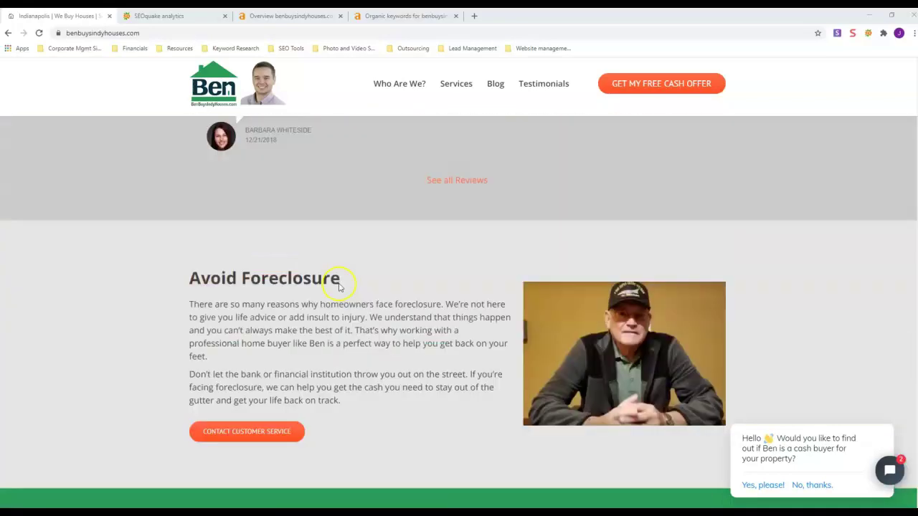
scroll(339, 283, "up", 5)
scroll(338, 284, "up", 4)
scroll(339, 283, "down", 4)
scroll(338, 284, "down", 3)
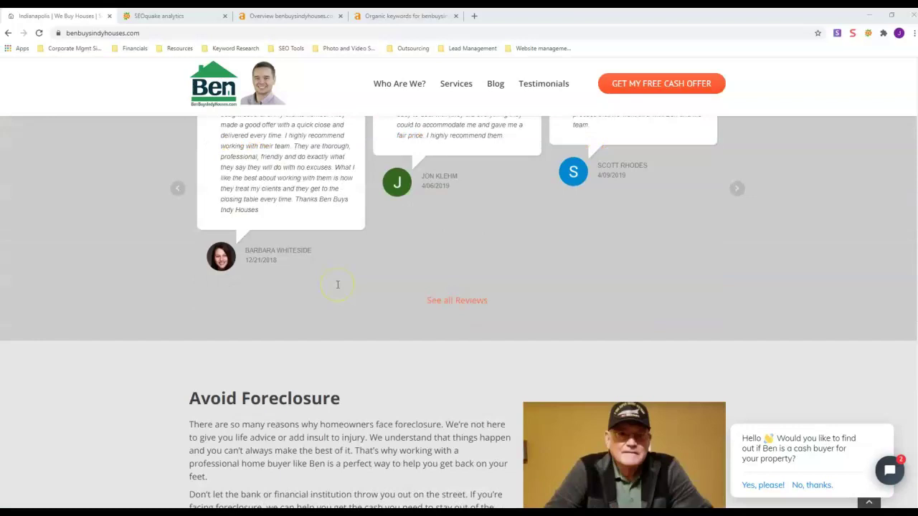
scroll(279, 256, "down", 2)
scroll(380, 166, "up", 1)
scroll(365, 179, "down", 2)
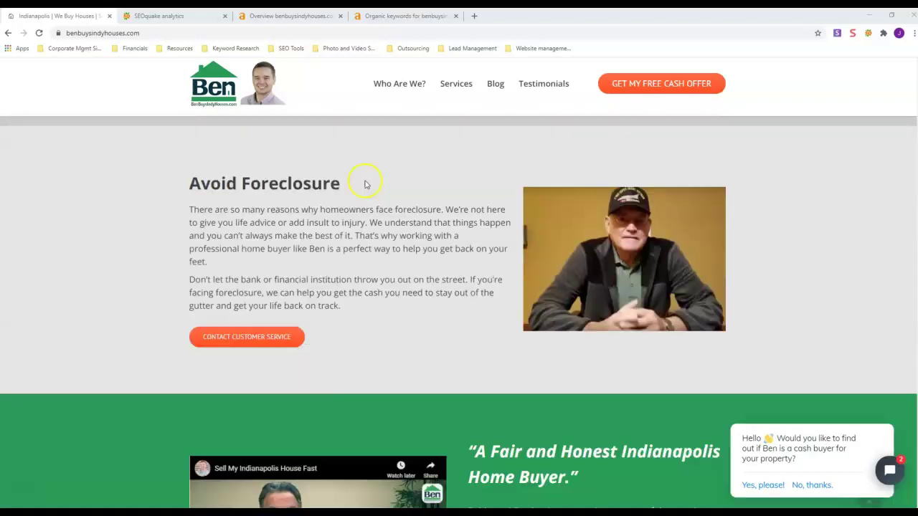
scroll(343, 243, "down", 2)
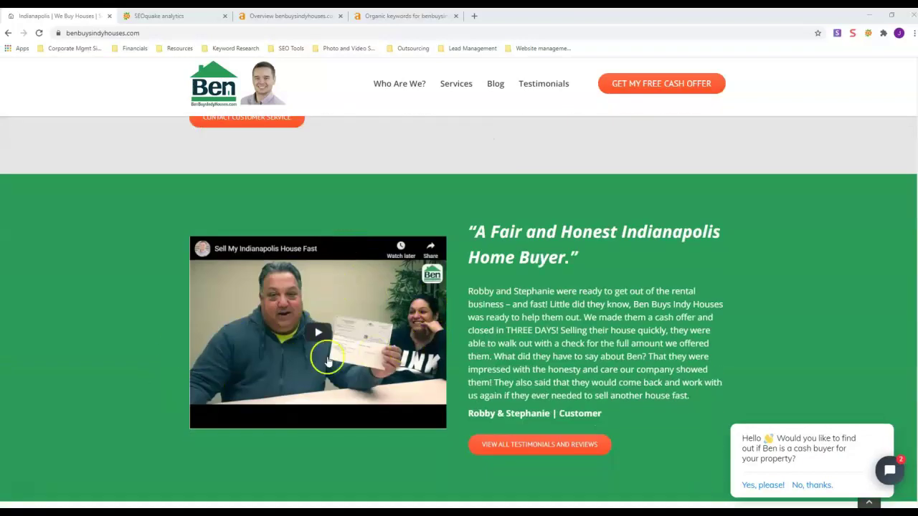
scroll(327, 361, "down", 2)
scroll(360, 324, "down", 4)
scroll(317, 332, "down", 2)
scroll(317, 332, "down", 2)
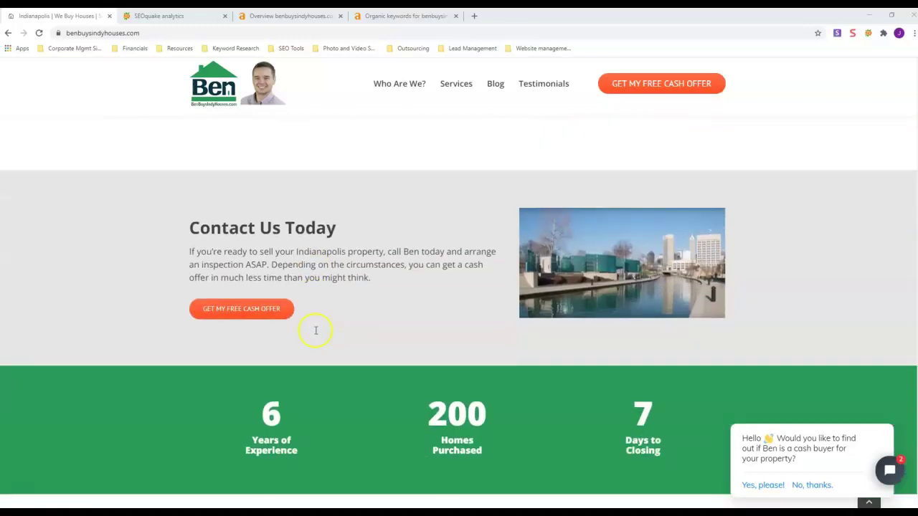
scroll(318, 324, "down", 2)
scroll(318, 324, "down", 1)
scroll(337, 280, "up", 6)
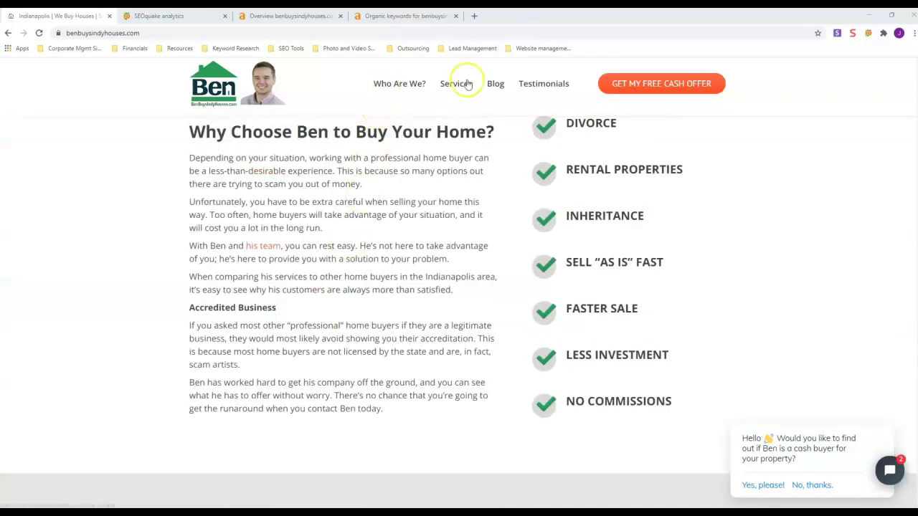
scroll(334, 229, "up", 2)
scroll(361, 249, "up", 5)
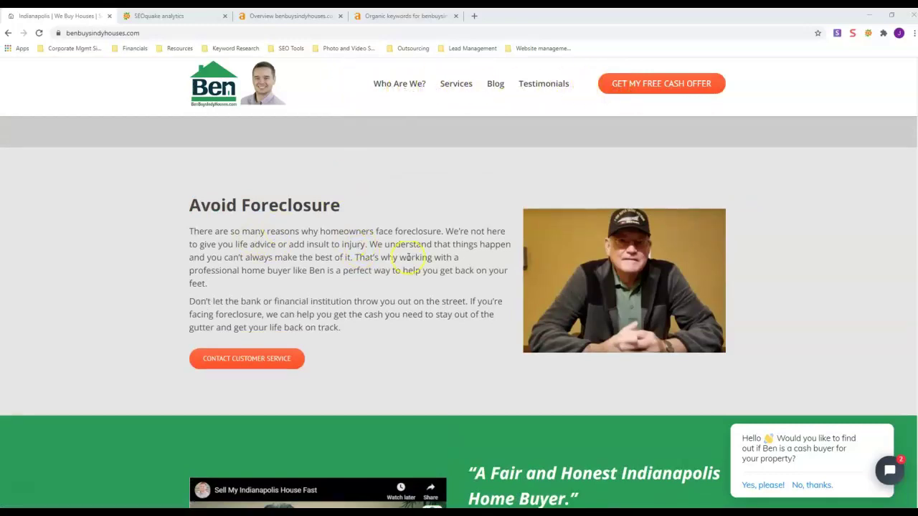
scroll(416, 237, "down", 5)
scroll(416, 225, "down", 2)
scroll(416, 228, "up", 5)
scroll(415, 230, "down", 10)
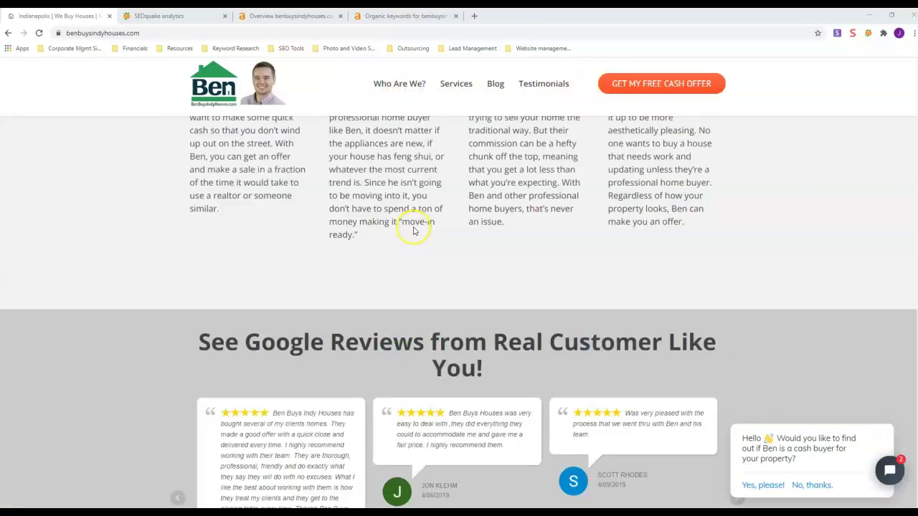
scroll(413, 231, "up", 4)
scroll(414, 229, "up", 5)
scroll(413, 231, "up", 5)
scroll(413, 233, "up", 4)
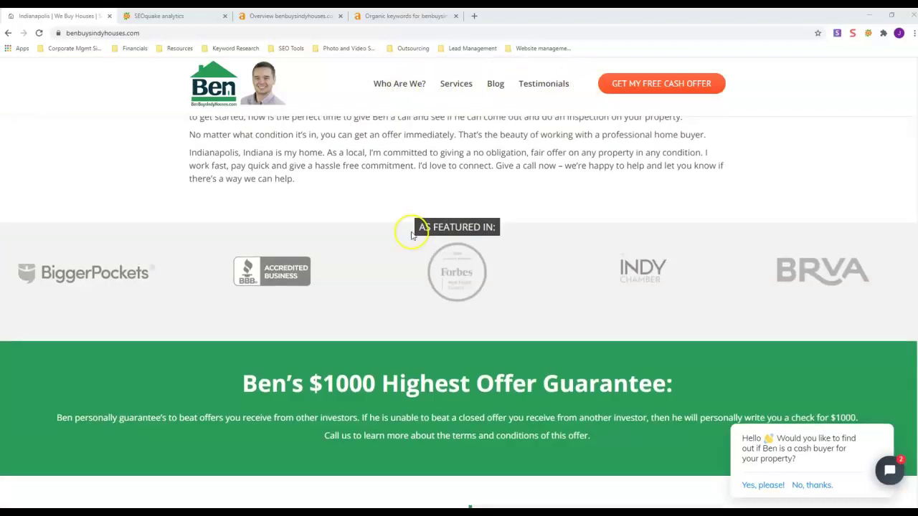
scroll(413, 235, "up", 4)
scroll(414, 234, "up", 4)
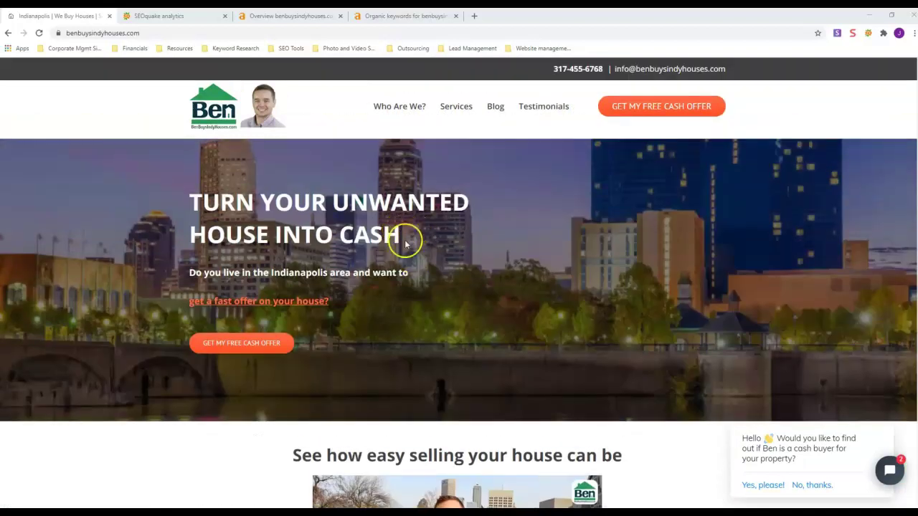
scroll(517, 339, "down", 3)
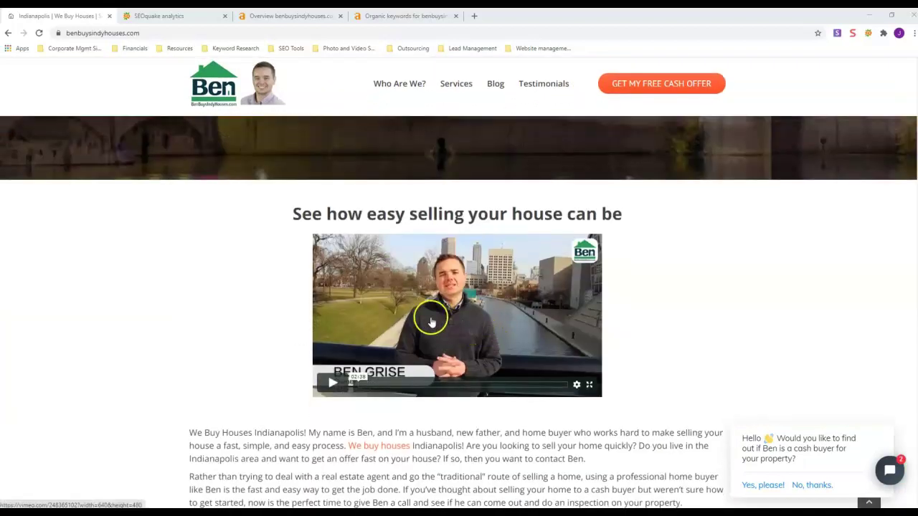
scroll(431, 322, "down", 3)
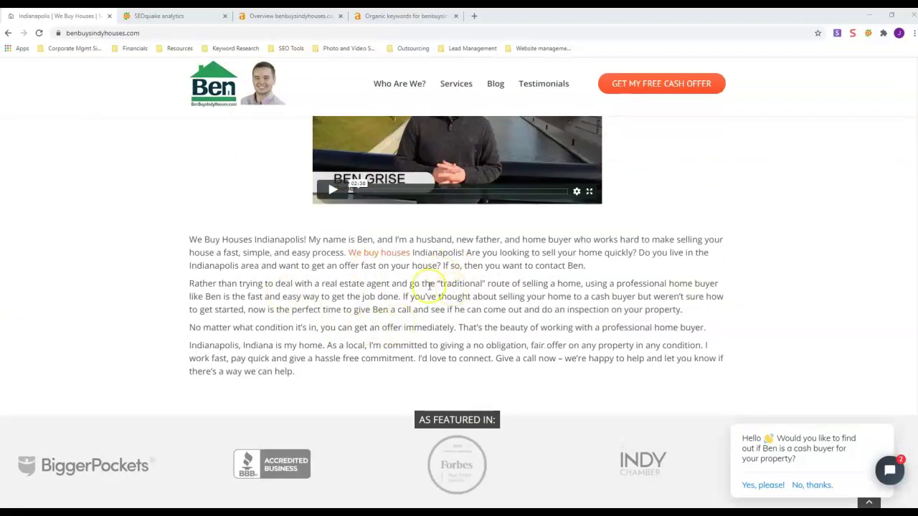
scroll(322, 305, "down", 2)
scroll(323, 314, "down", 4)
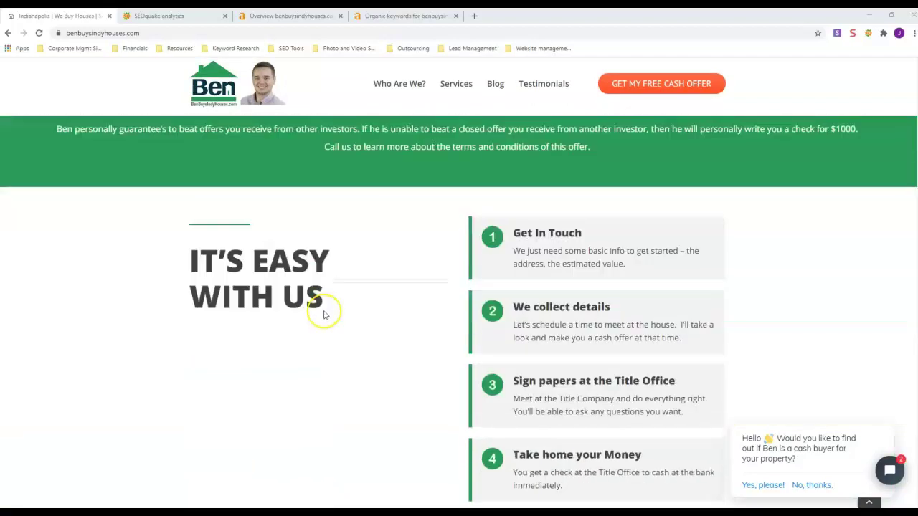
scroll(324, 315, "down", 3)
scroll(318, 318, "down", 3)
scroll(294, 322, "down", 4)
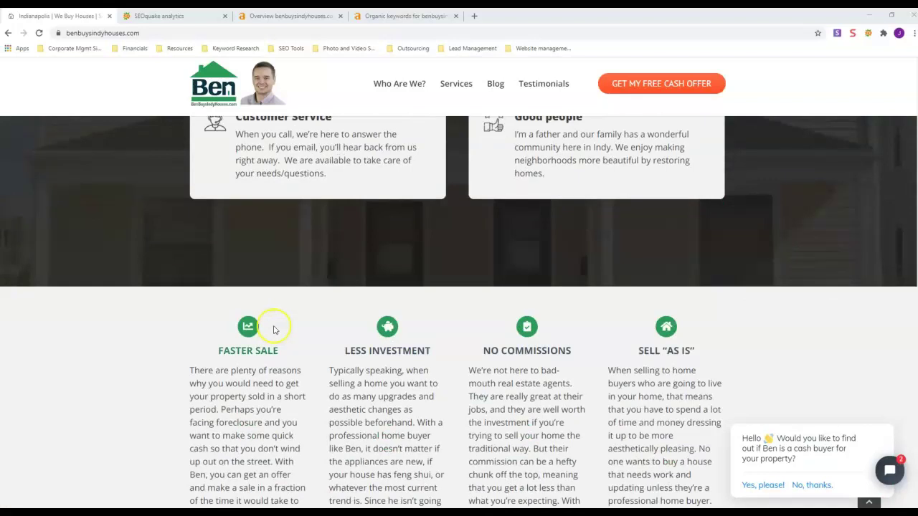
scroll(274, 329, "down", 3)
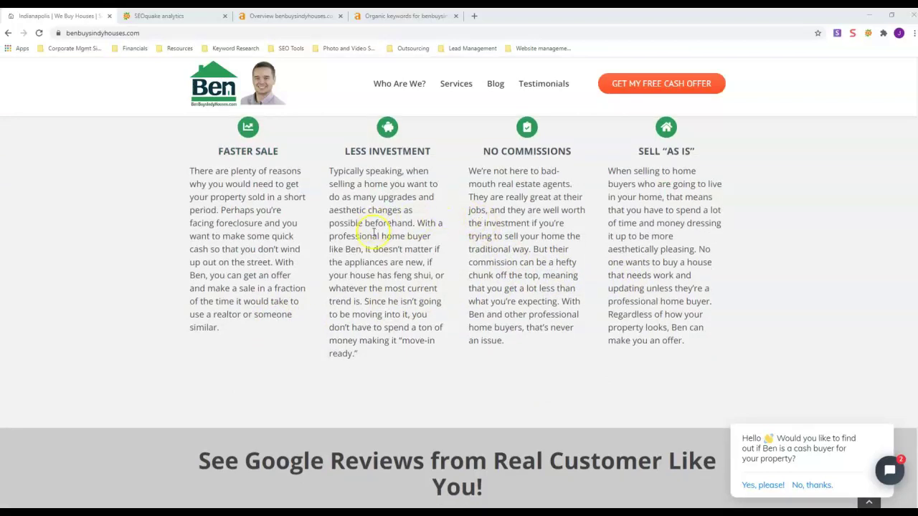
scroll(368, 230, "down", 3)
scroll(364, 237, "down", 3)
scroll(352, 248, "down", 4)
scroll(341, 255, "down", 3)
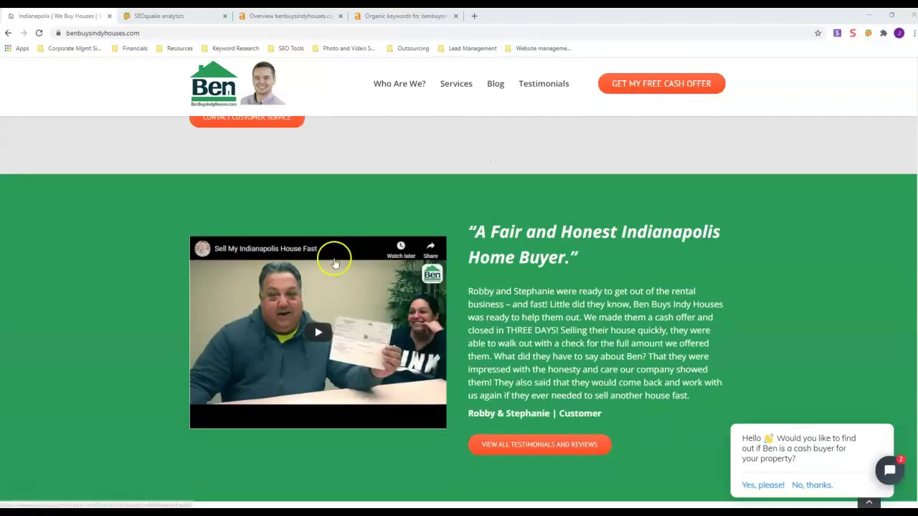
scroll(332, 259, "down", 4)
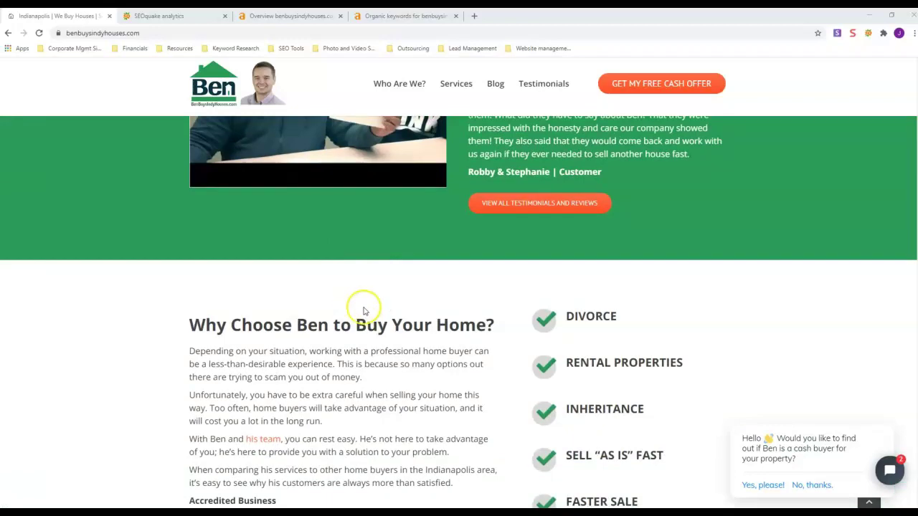
scroll(359, 308, "down", 3)
scroll(349, 314, "down", 3)
scroll(344, 312, "down", 3)
scroll(335, 318, "down", 3)
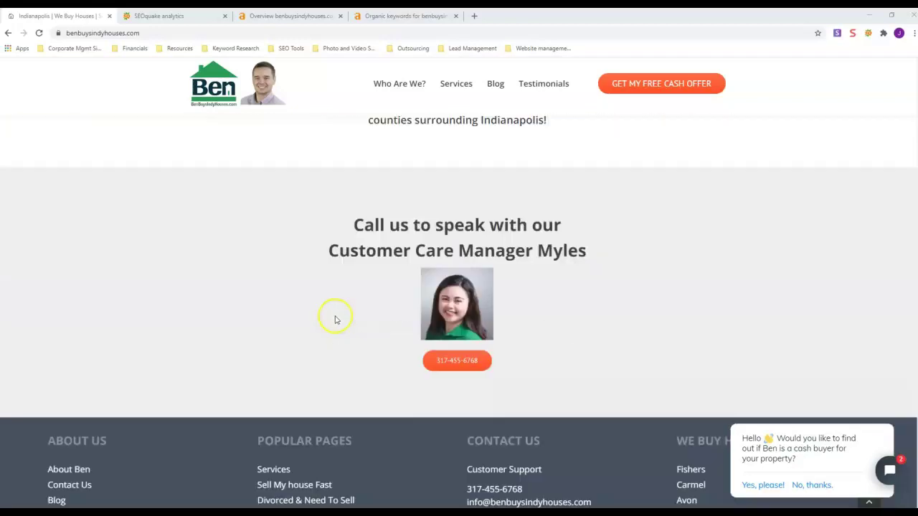
Step: View SEOquake's Page Info report with the homepage title, meta description and link counts
scroll(308, 313, "up", 1)
scroll(280, 279, "up", 4)
scroll(252, 221, "up", 1)
scroll(247, 221, "up", 5)
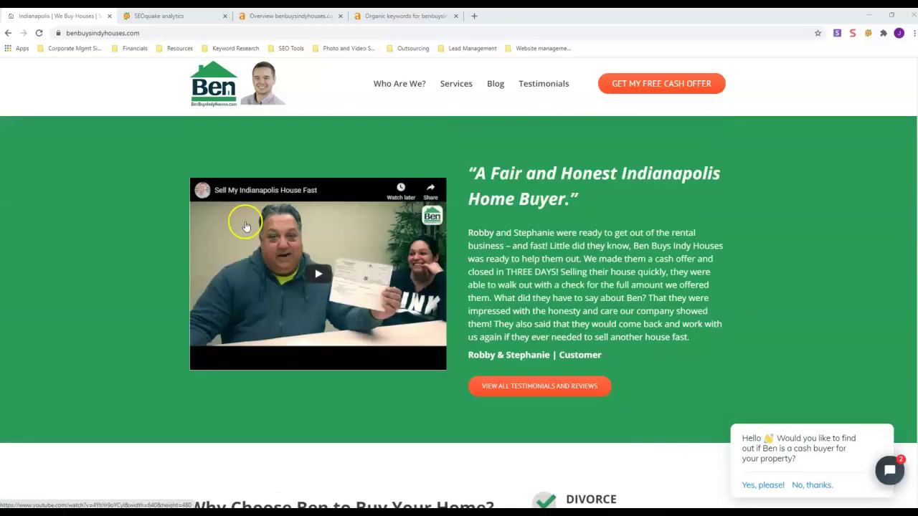
scroll(243, 222, "up", 5)
scroll(242, 222, "up", 5)
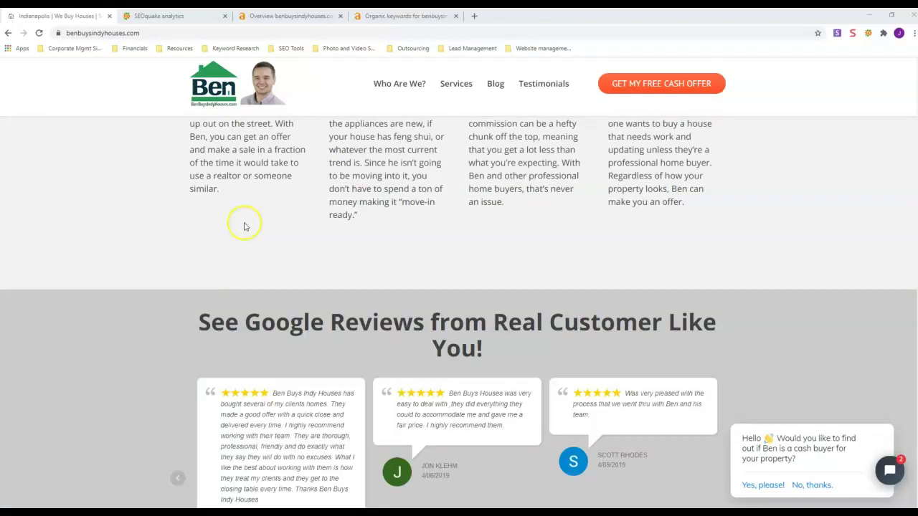
left_click(177, 15)
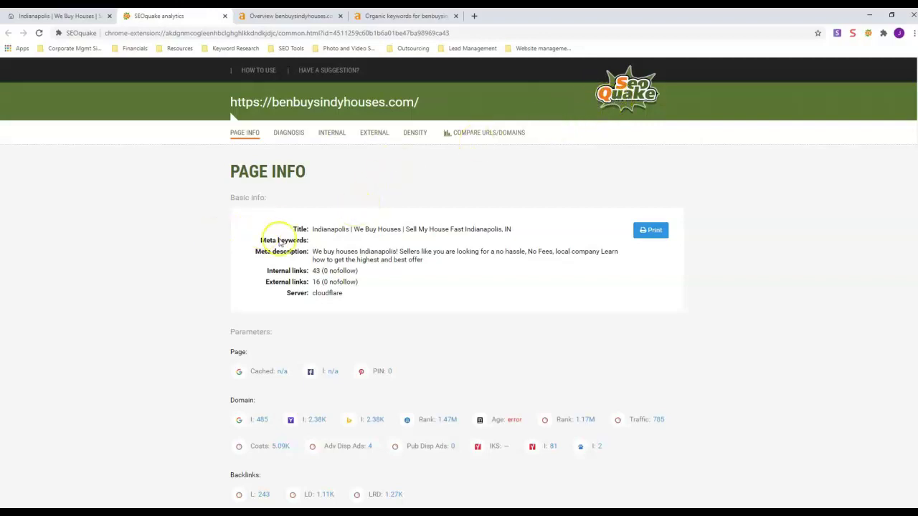
scroll(294, 237, "down", 2)
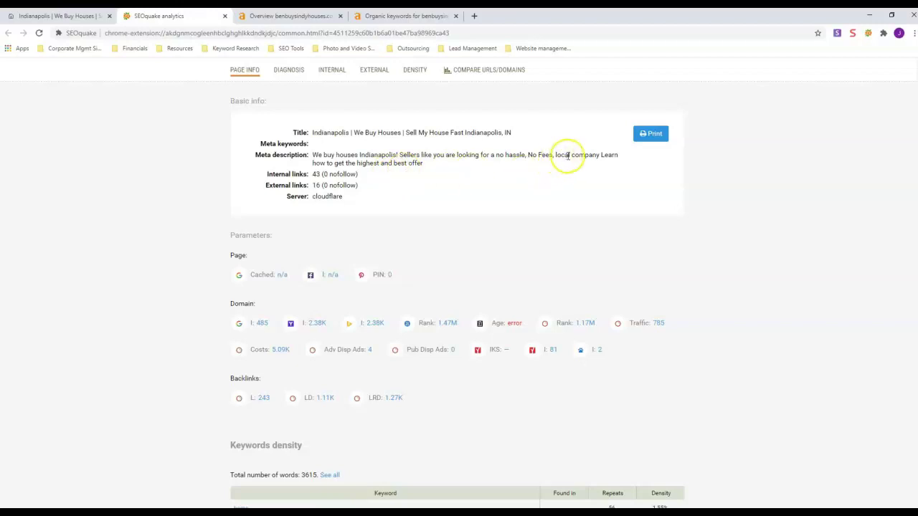
scroll(310, 202, "down", 1)
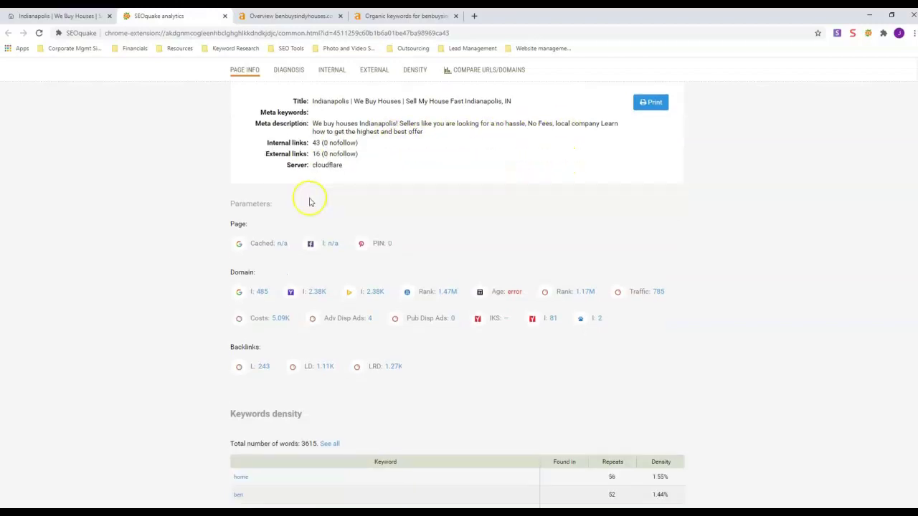
scroll(310, 201, "down", 1)
scroll(310, 198, "down", 2)
scroll(310, 195, "down", 1)
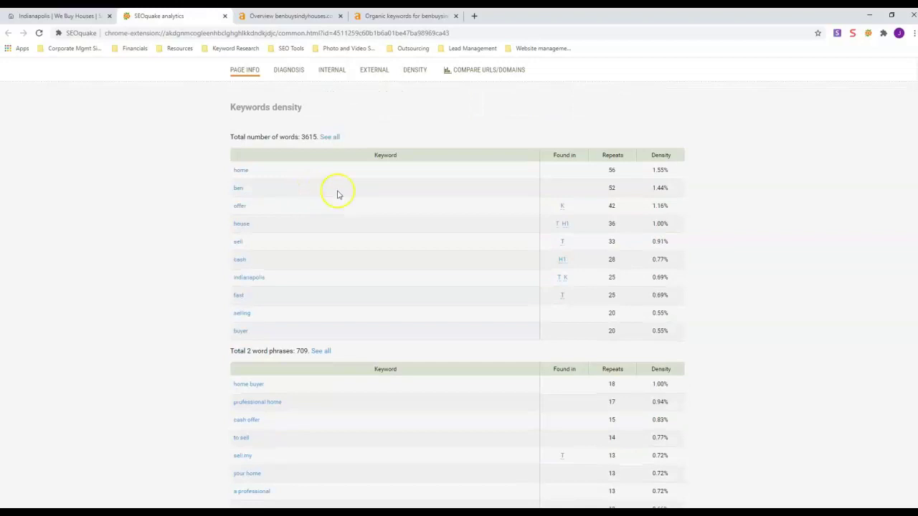
scroll(283, 192, "down", 2)
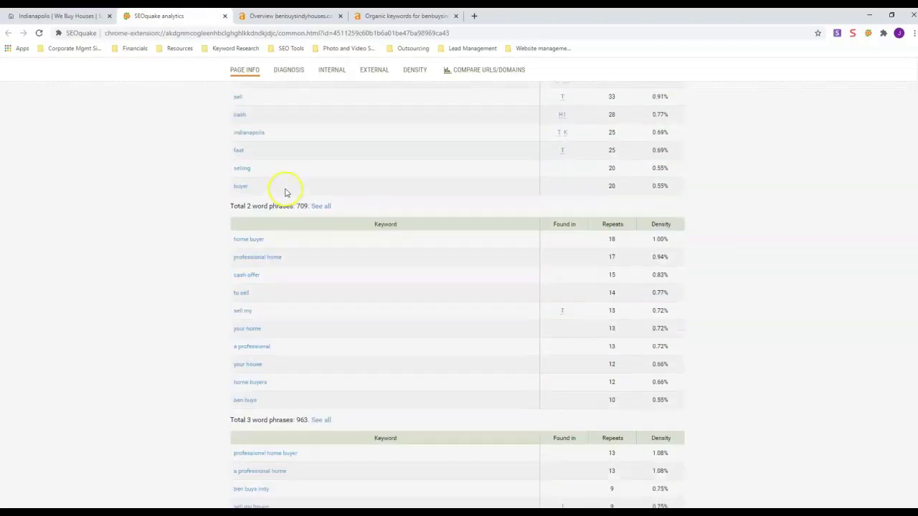
scroll(283, 192, "down", 3)
scroll(283, 192, "down", 1)
scroll(283, 193, "down", 2)
scroll(282, 192, "down", 1)
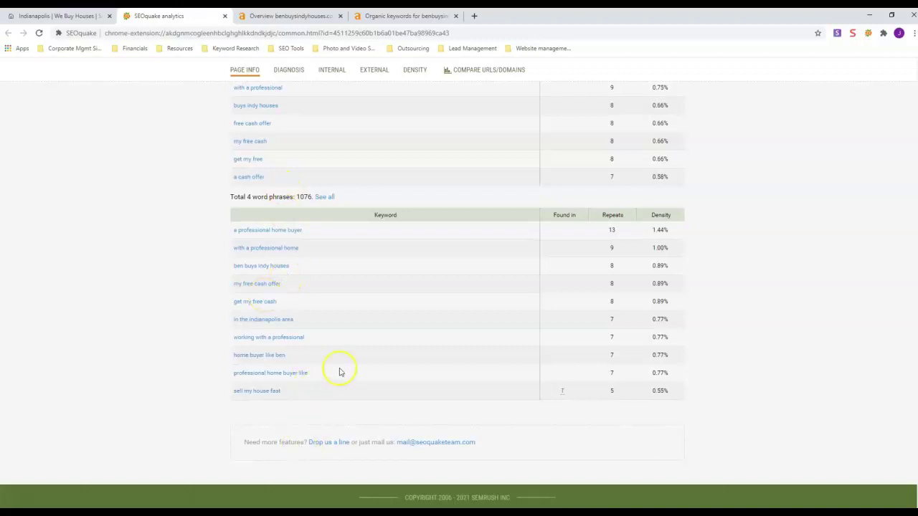
scroll(340, 372, "up", 3)
scroll(271, 414, "down", 3)
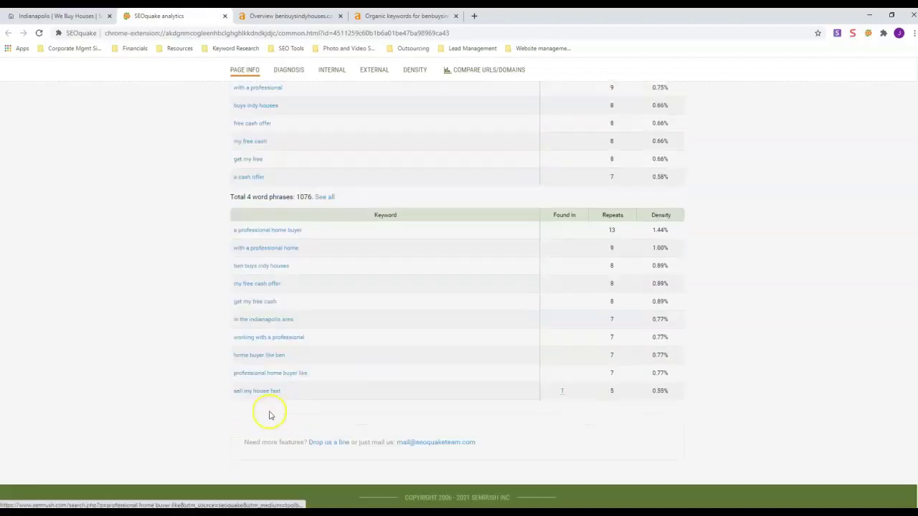
scroll(286, 389, "up", 1)
scroll(285, 285, "up", 2)
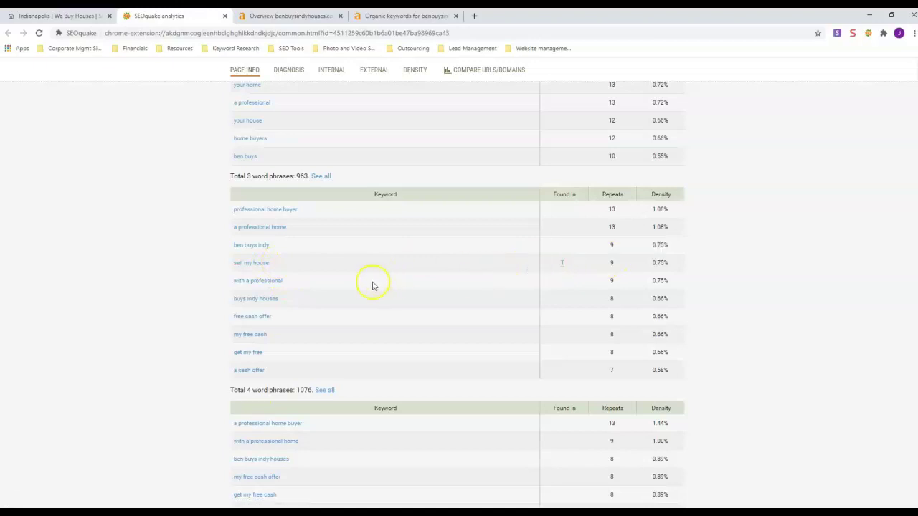
scroll(373, 282, "up", 1)
scroll(353, 294, "down", 3)
scroll(336, 294, "down", 1)
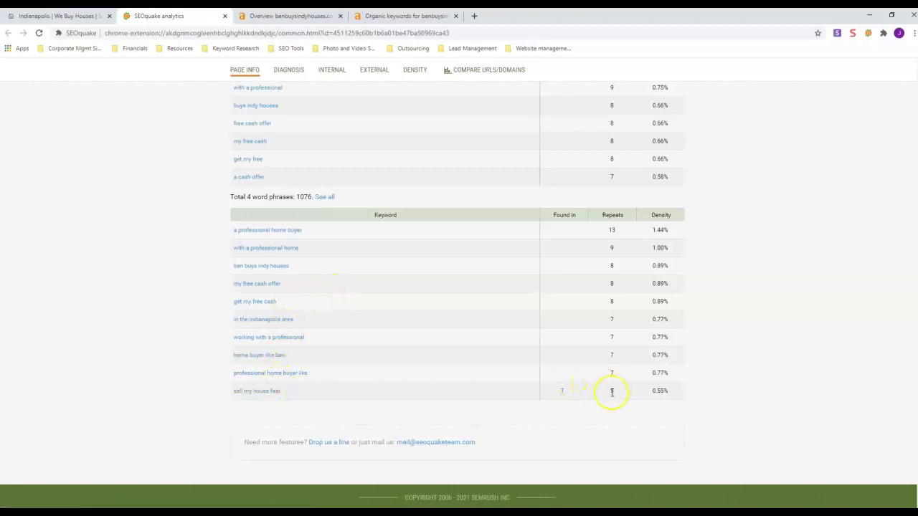
scroll(530, 341, "up", 2)
scroll(523, 338, "up", 2)
scroll(523, 338, "up", 2)
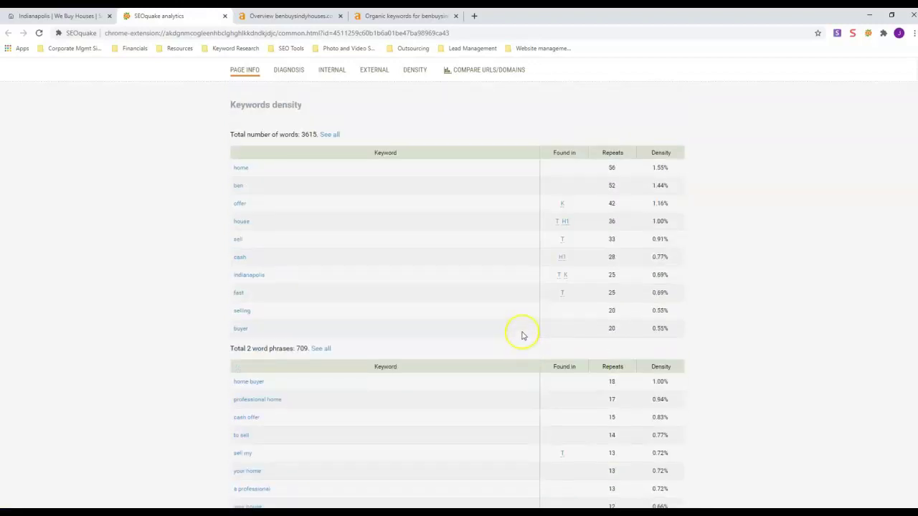
scroll(509, 341, "up", 4)
scroll(492, 346, "up", 1)
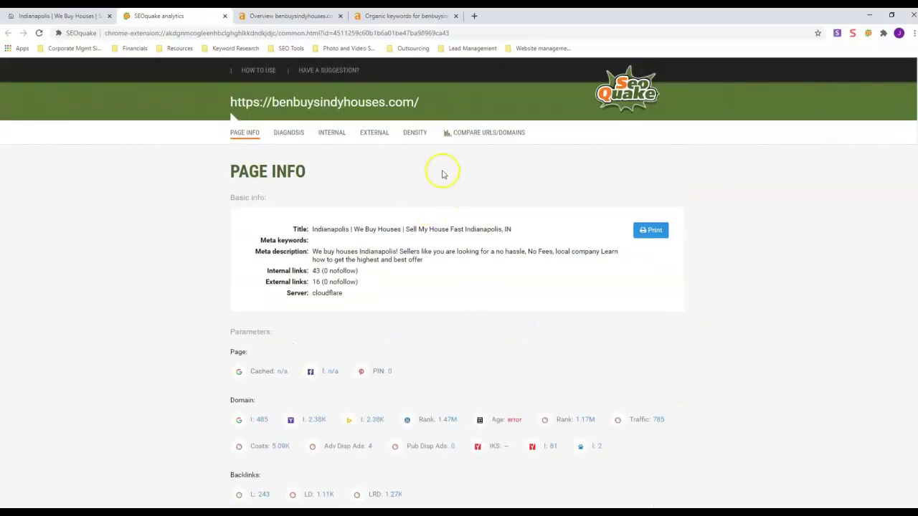
scroll(583, 266, "down", 3)
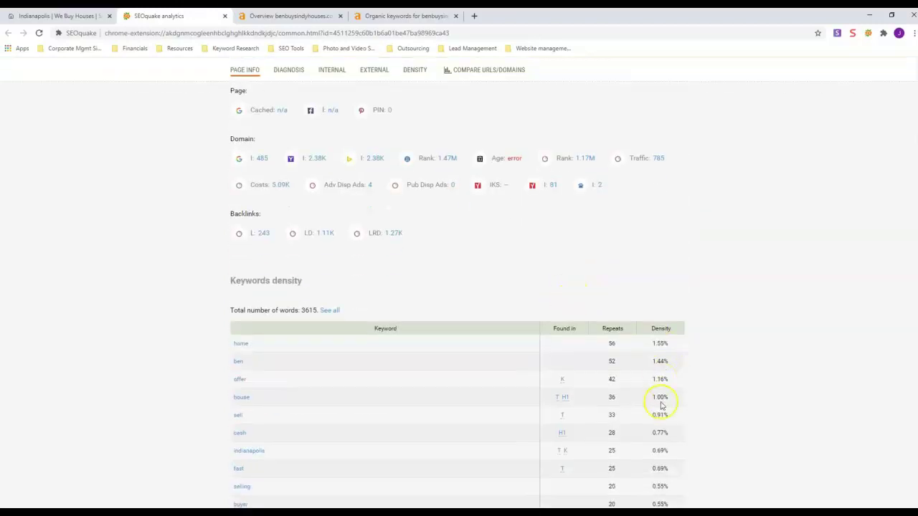
scroll(660, 404, "down", 2)
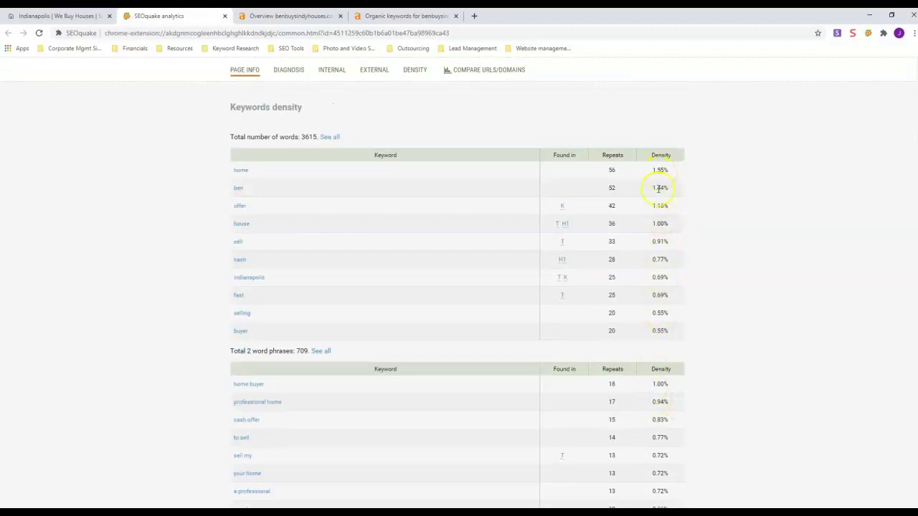
scroll(659, 189, "down", 2)
scroll(656, 206, "down", 2)
scroll(645, 209, "down", 2)
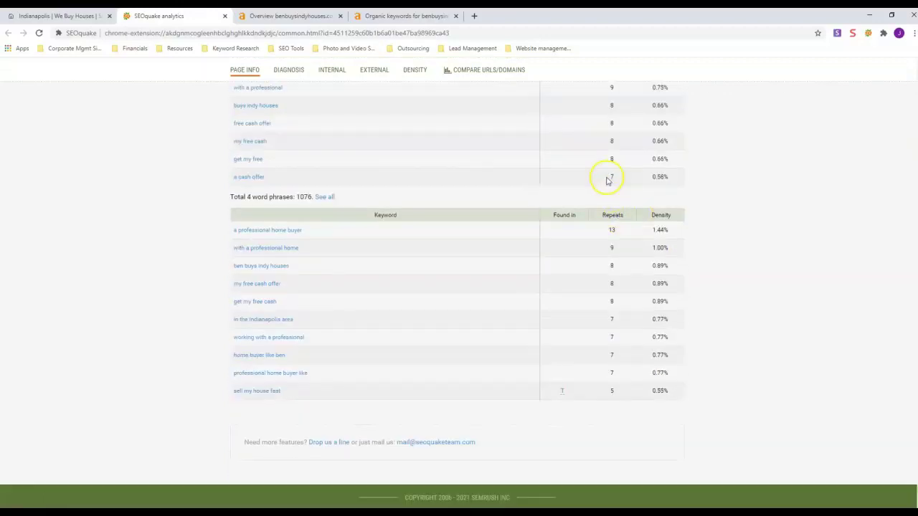
scroll(595, 154, "up", 2)
scroll(566, 187, "up", 3)
scroll(559, 194, "up", 3)
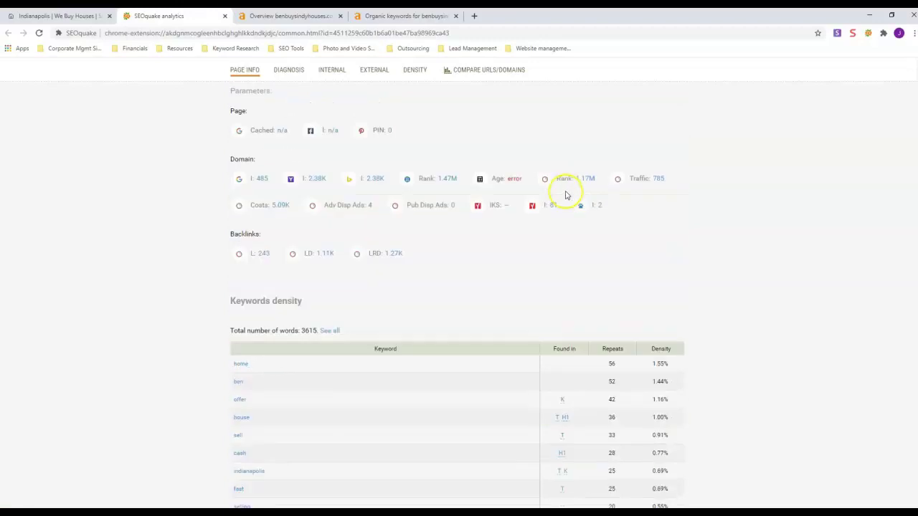
scroll(567, 195, "up", 3)
scroll(561, 192, "up", 1)
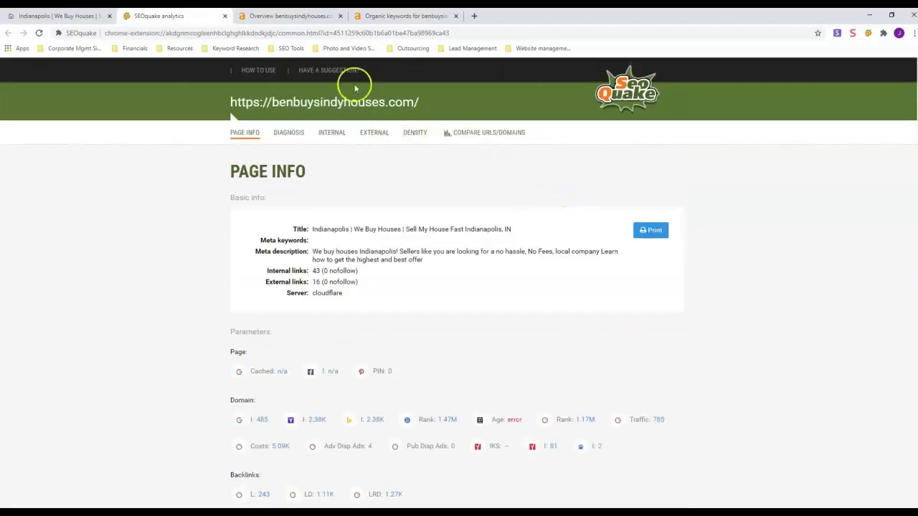
Step: Review the Ahrefs overview: DR 17, 1.43K backlinks, 186 referring domains and the anchors table
left_click(276, 16)
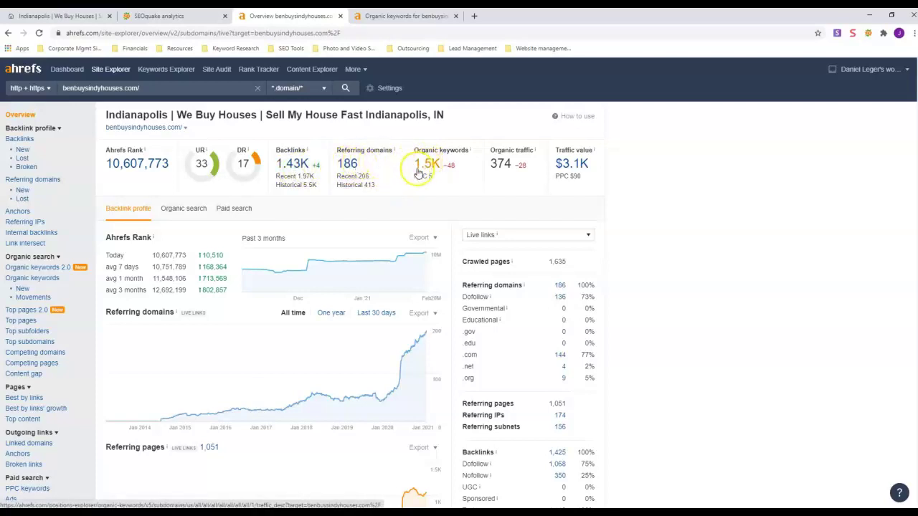
scroll(492, 167, "down", 2)
scroll(487, 166, "up", 2)
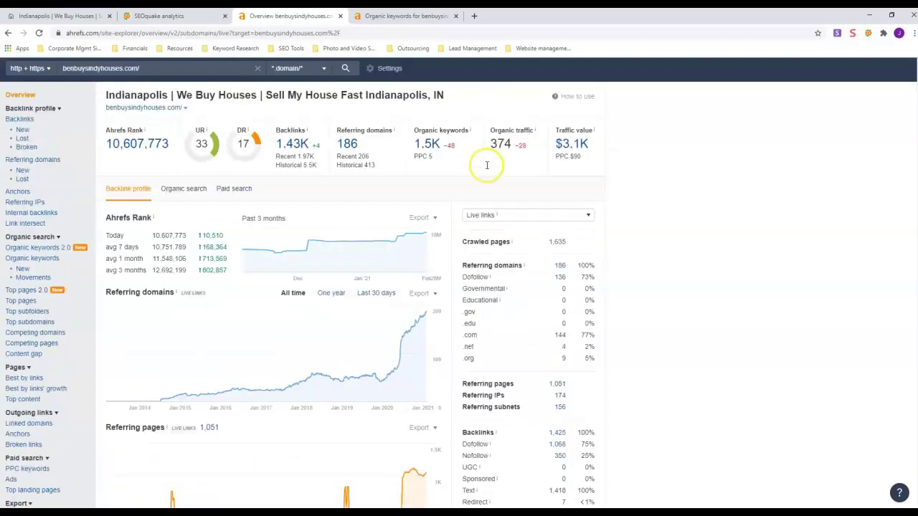
scroll(447, 182, "down", 2)
scroll(443, 186, "up", 2)
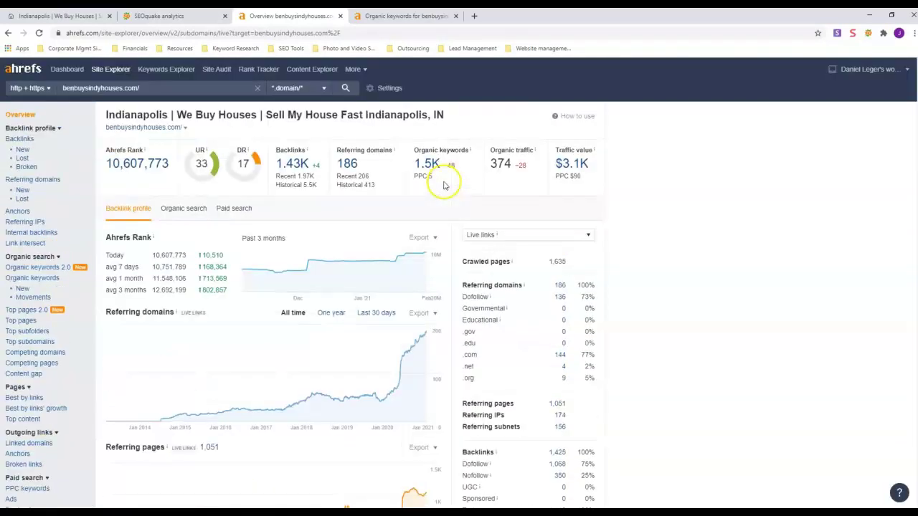
scroll(449, 187, "down", 4)
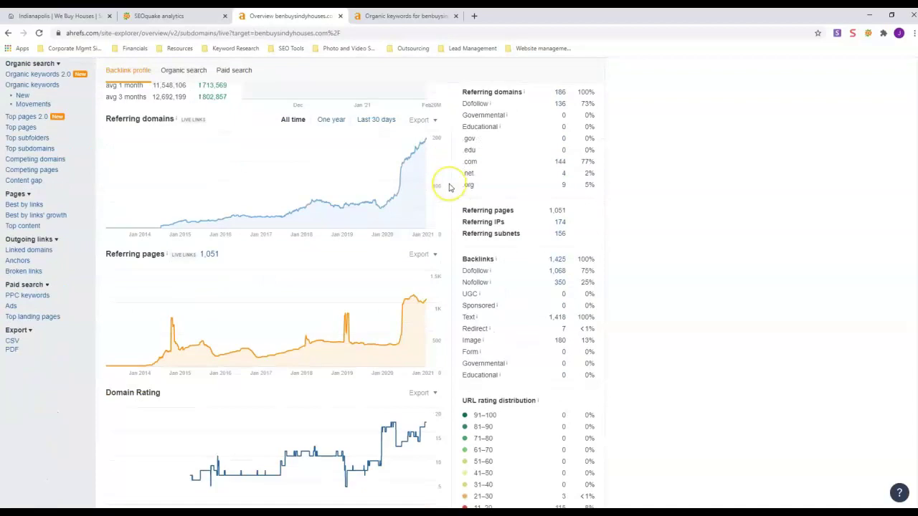
scroll(450, 187, "down", 2)
scroll(450, 188, "down", 3)
scroll(450, 188, "down", 2)
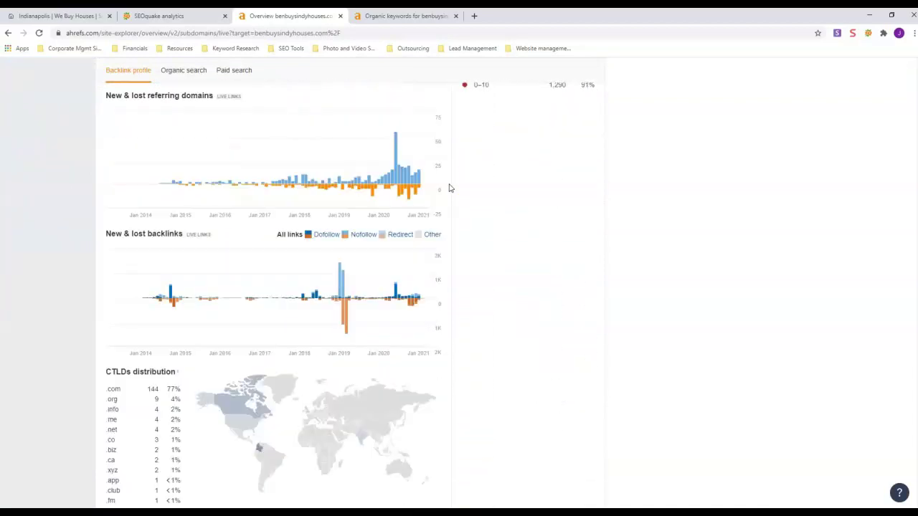
scroll(450, 188, "down", 2)
scroll(451, 188, "down", 3)
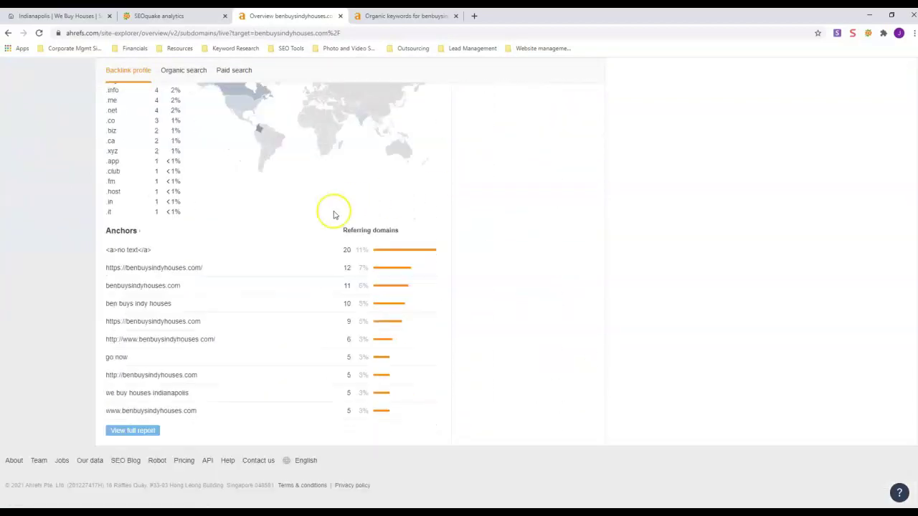
scroll(293, 240, "up", 5)
scroll(293, 240, "up", 5)
scroll(296, 239, "up", 5)
scroll(296, 239, "up", 1)
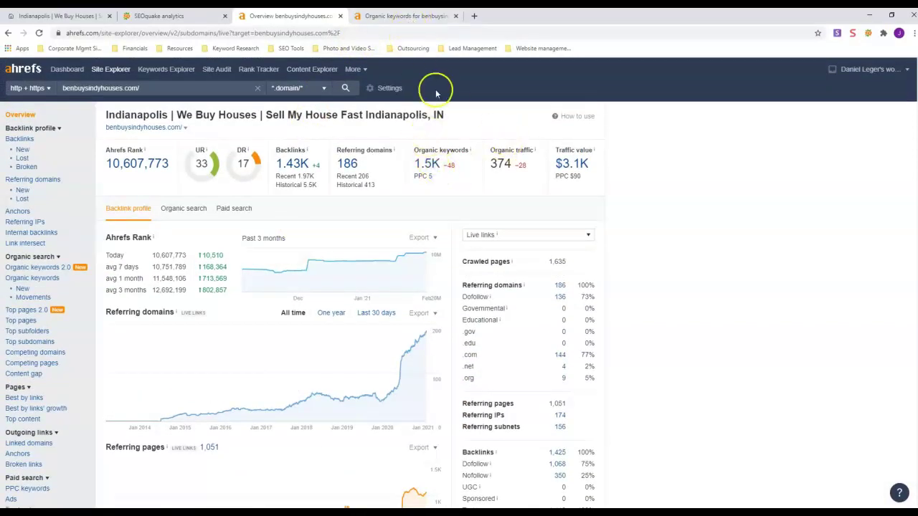
Step: Review page one of the 1,387 US organic keywords, such as 'we buy houses indianapolis'
left_click(407, 17)
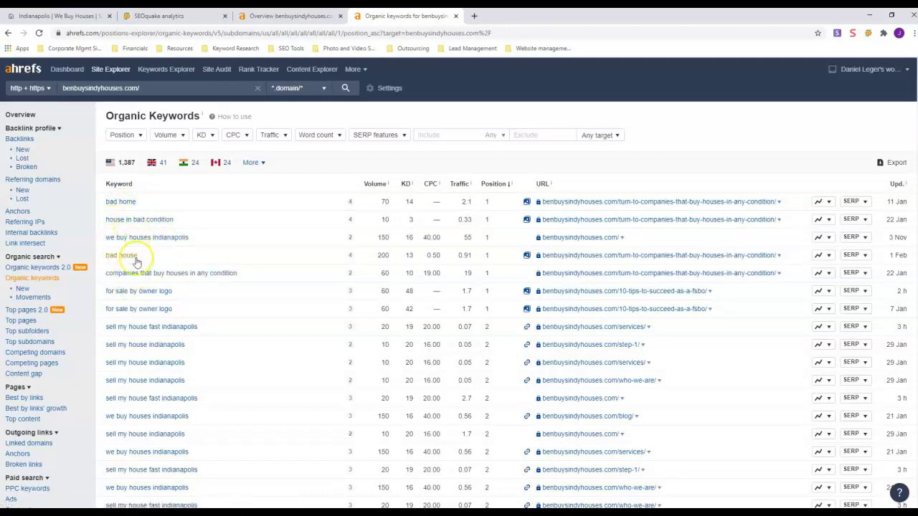
scroll(136, 265, "down", 2)
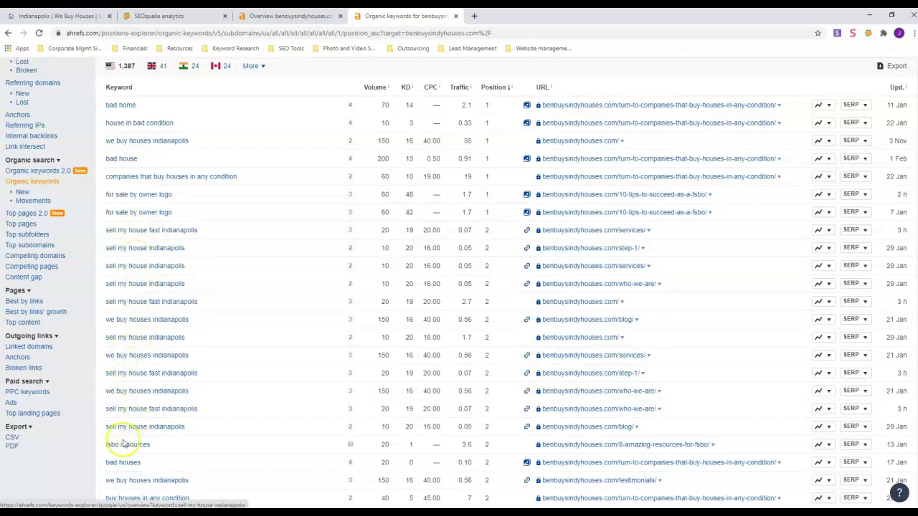
scroll(146, 286, "down", 3)
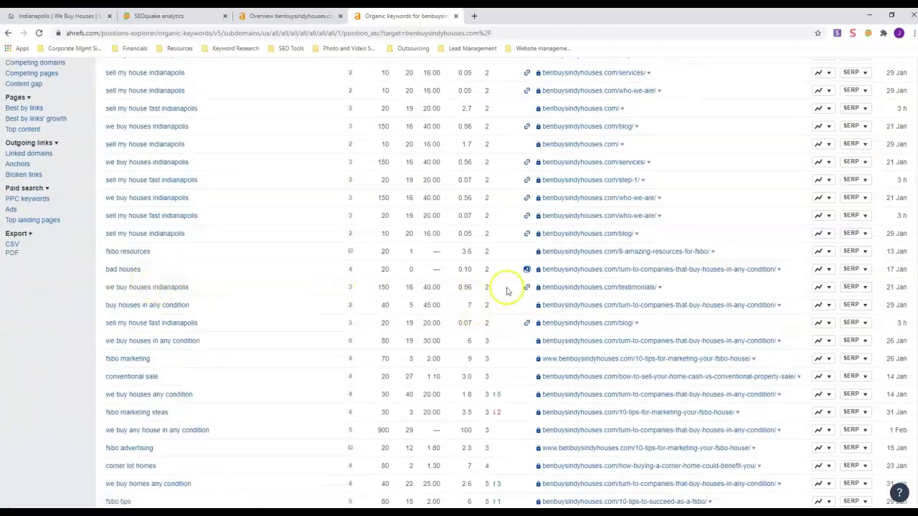
scroll(472, 311, "down", 3)
scroll(474, 311, "down", 3)
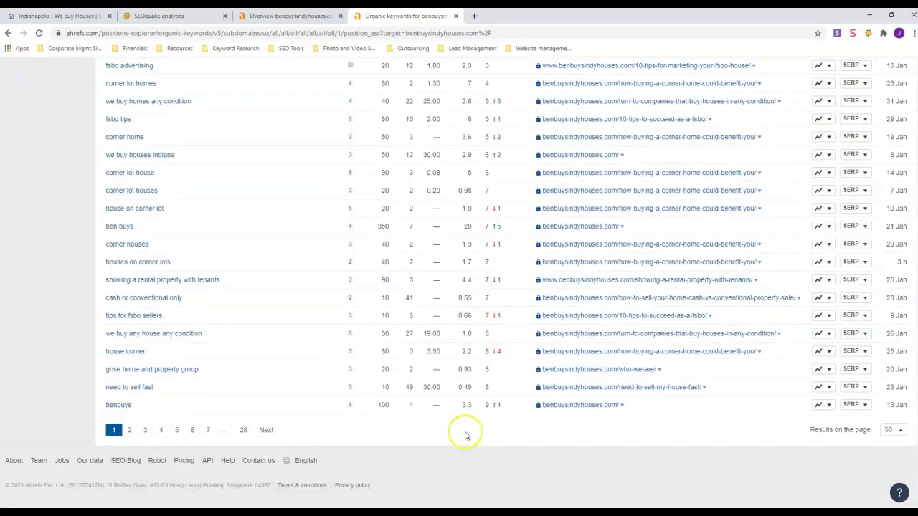
scroll(473, 413, "up", 3)
scroll(477, 353, "up", 3)
scroll(474, 359, "up", 3)
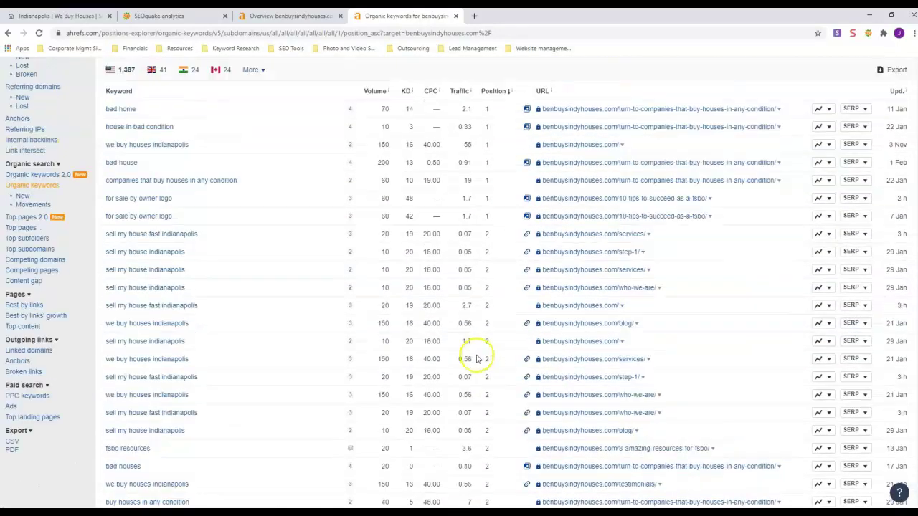
scroll(476, 359, "up", 3)
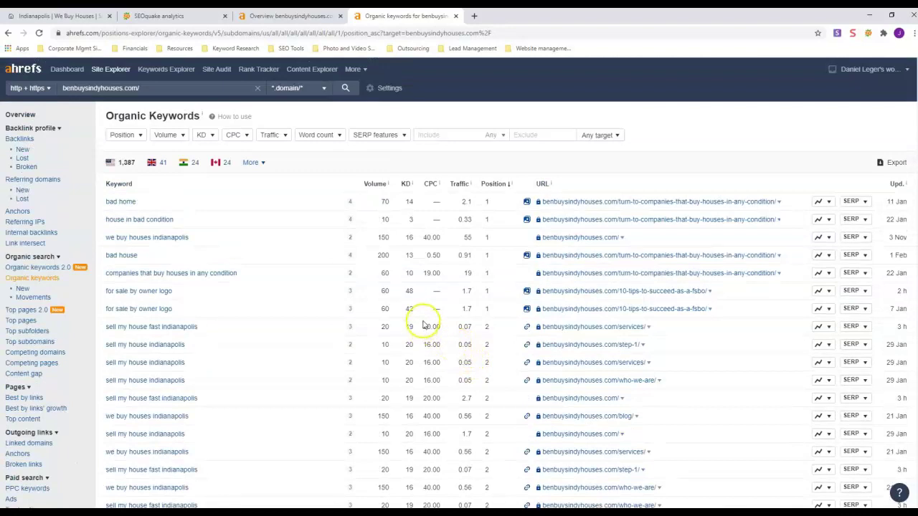